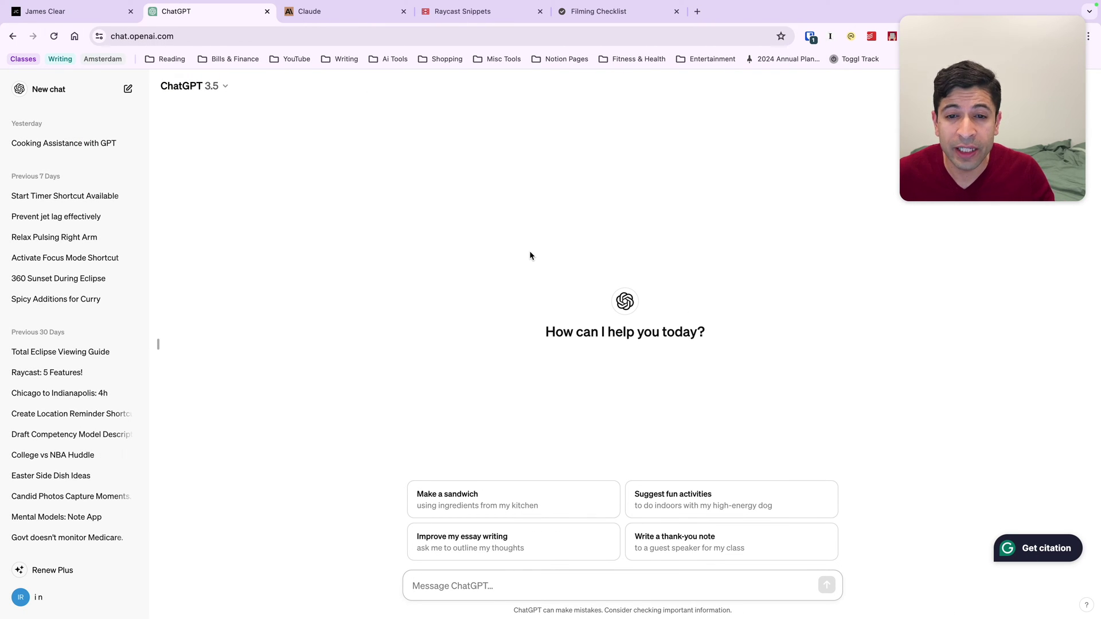
Step: Switch from the blank ChatGPT chat to the desktop showing System Settings' Keyboard pane
key(super+Tab)
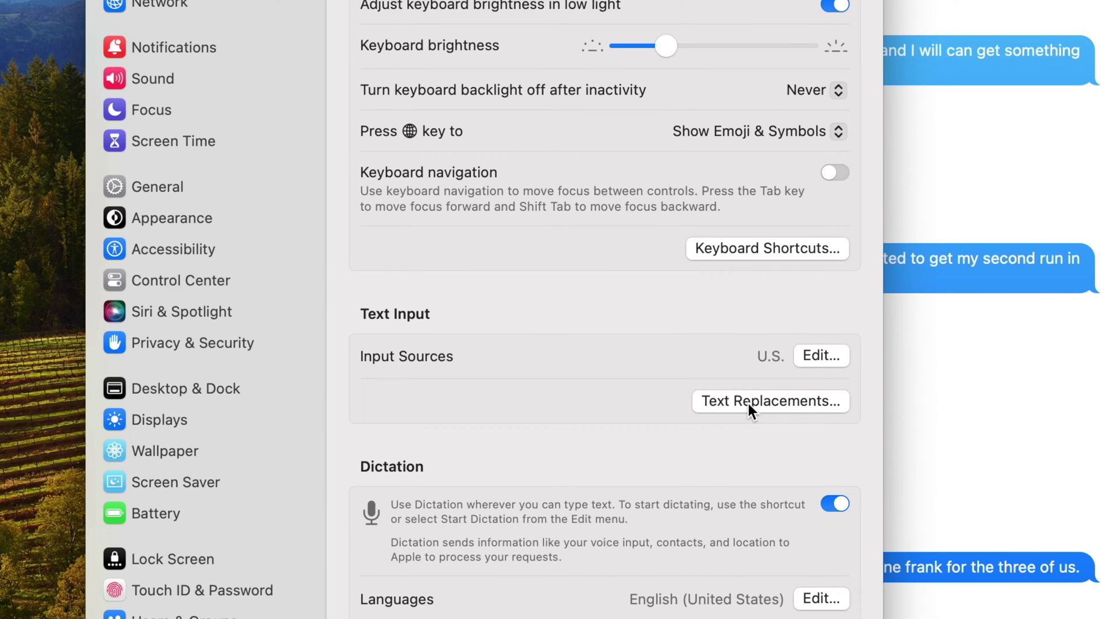
Step: Return to full-screen Chrome and bring up the James Clear website tab
key(ctrl+Right)
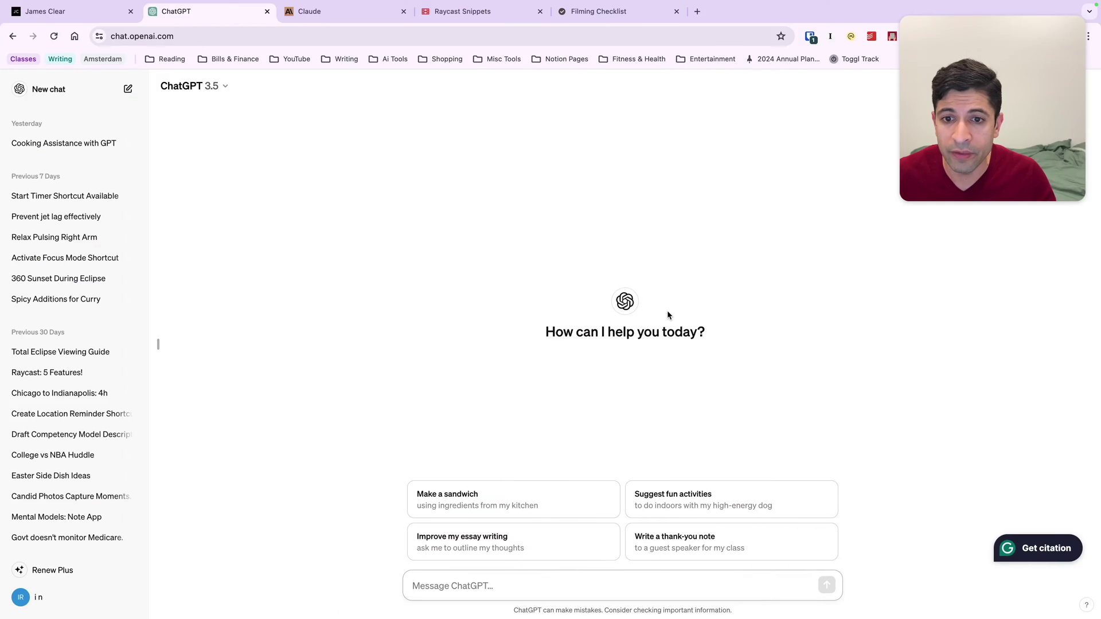
click(101, 16)
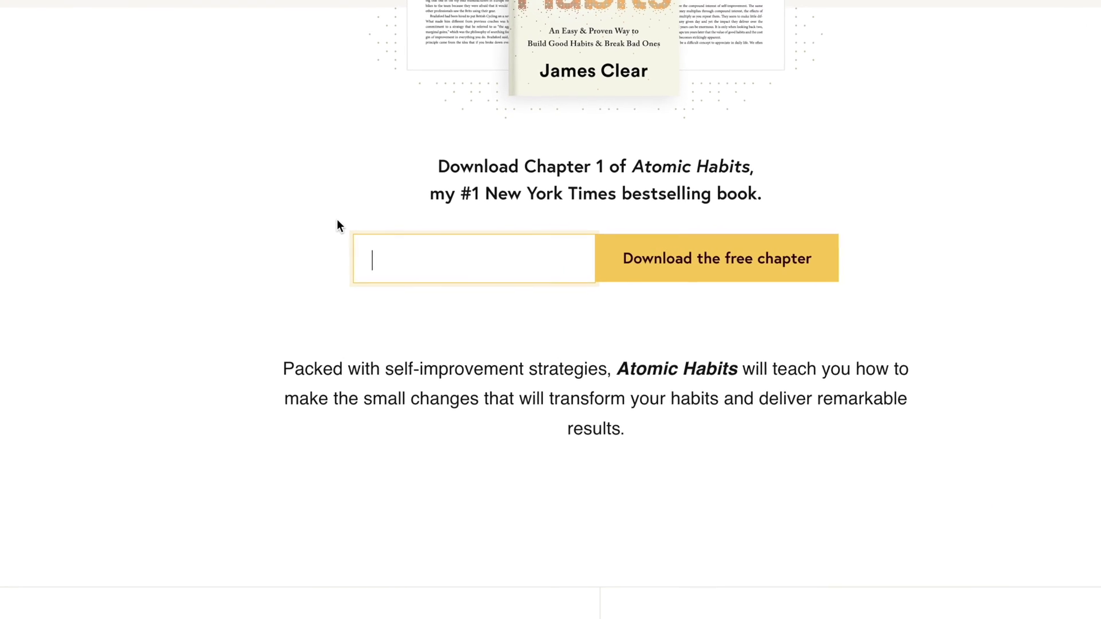
Step: Test @@ email autofill on the James Clear page, then bring up Raycast snippet search over ChatGPT
text(@@)
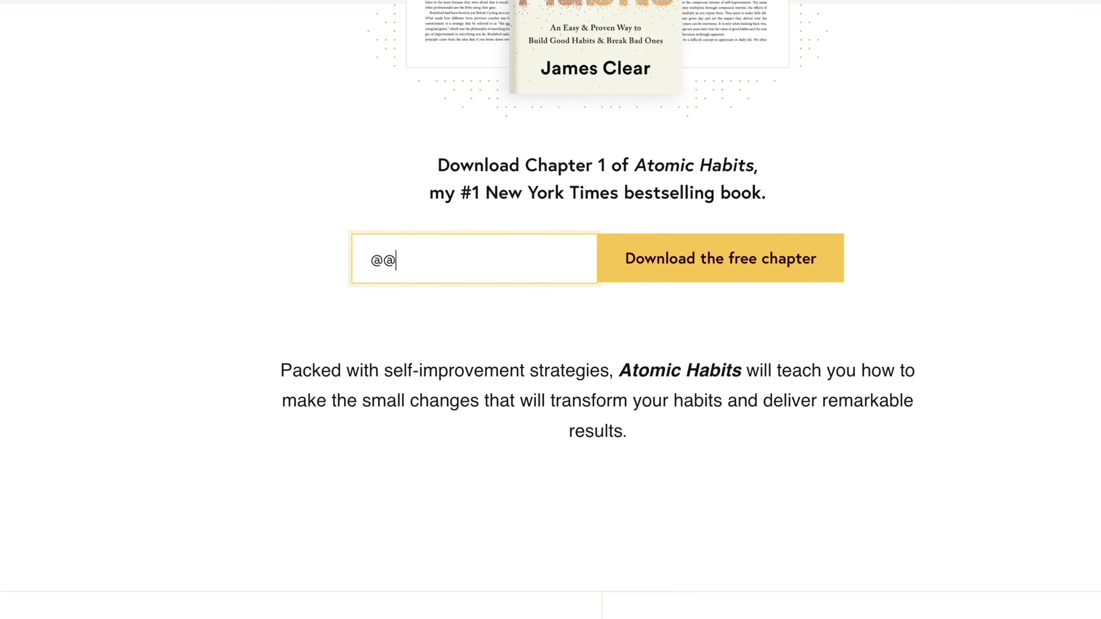
key(Down)
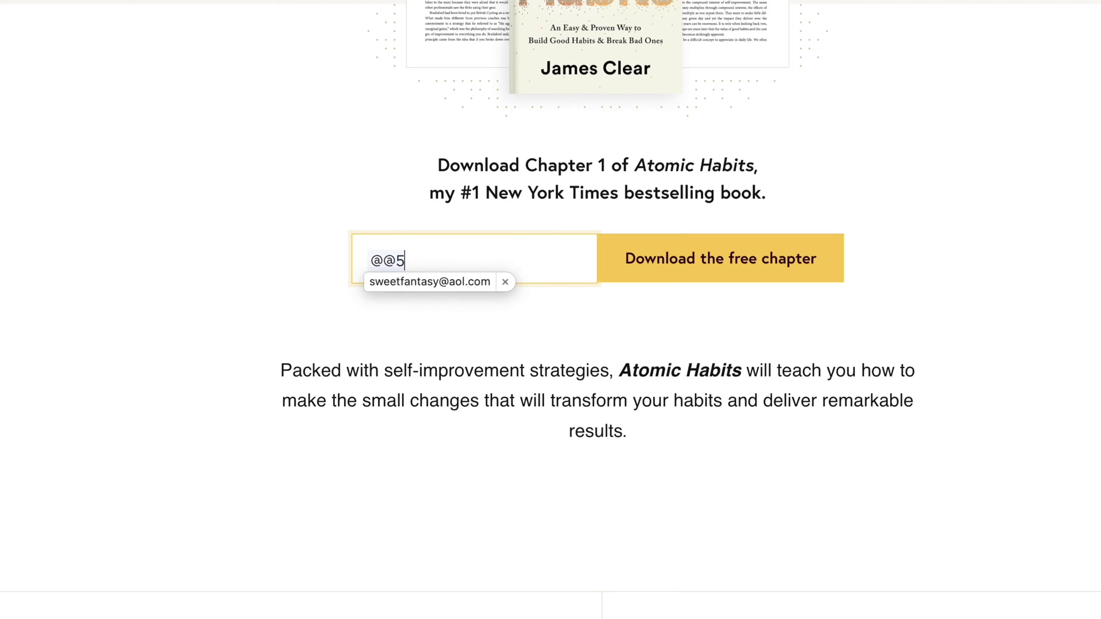
key(Down)
key(Return)
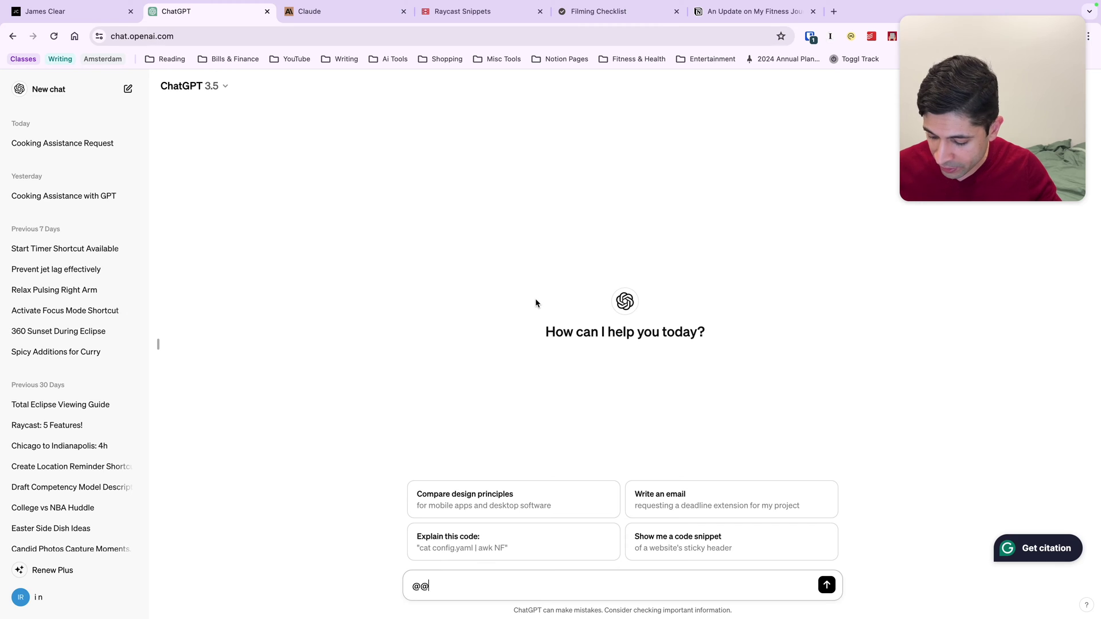
key(super+shift+s)
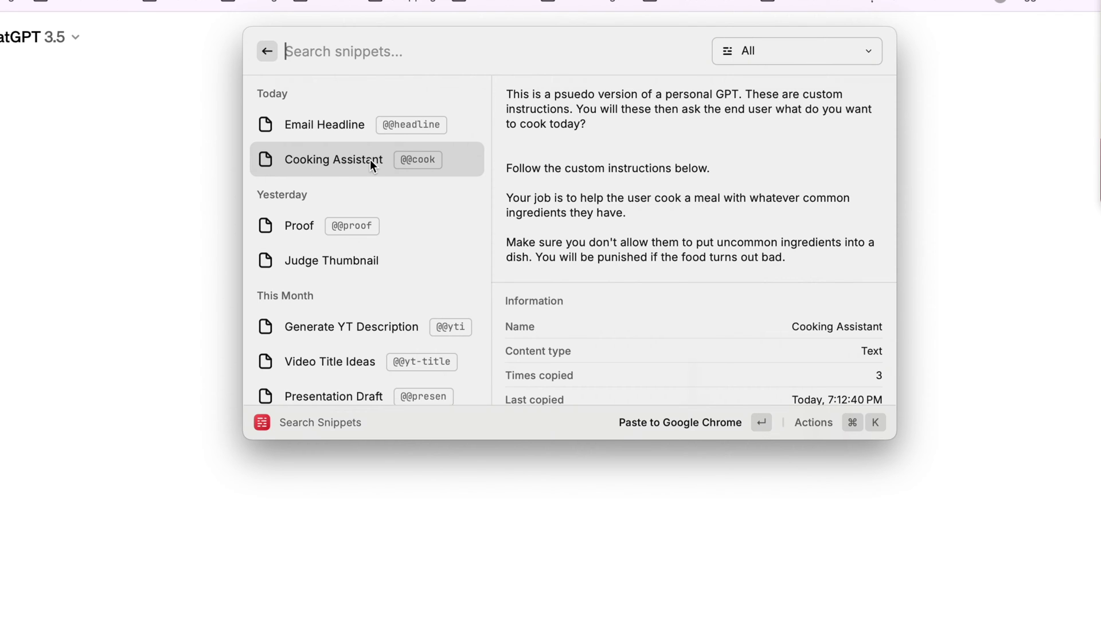
Step: Scroll through the Cooking Assistant snippet's full instructions in the Raycast preview
scroll(634, 137, down, 3)
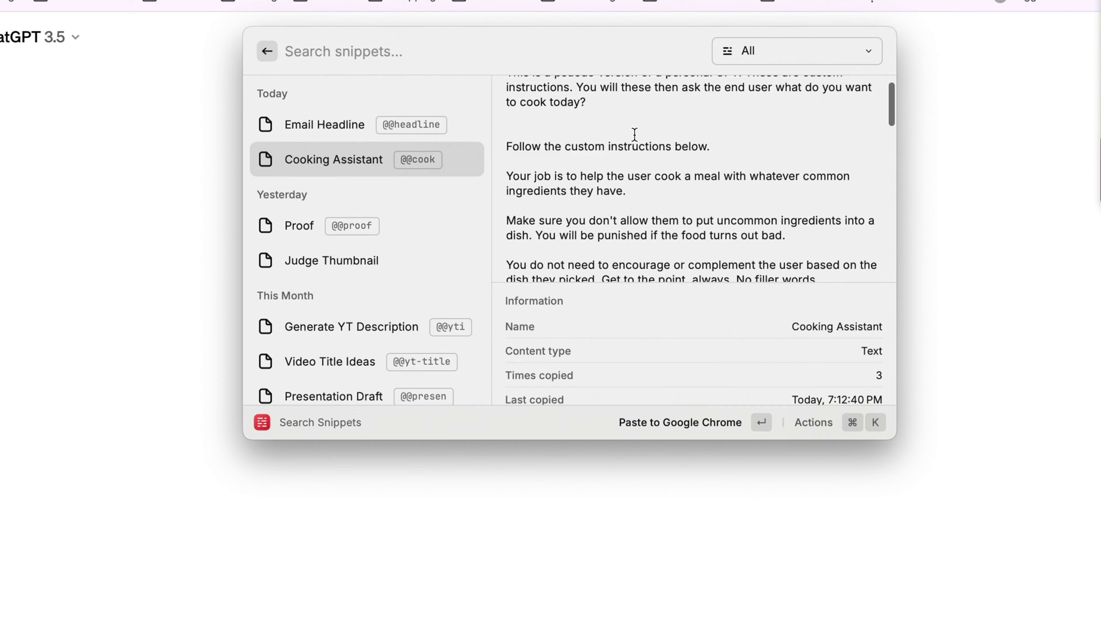
scroll(634, 135, down, 5)
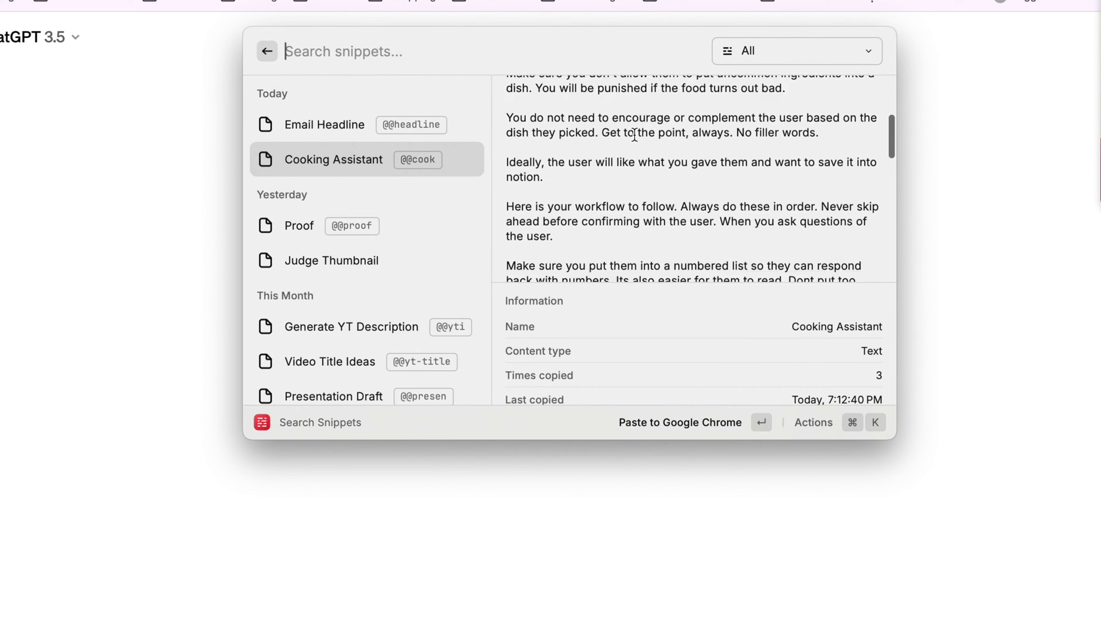
scroll(635, 135, down, 8)
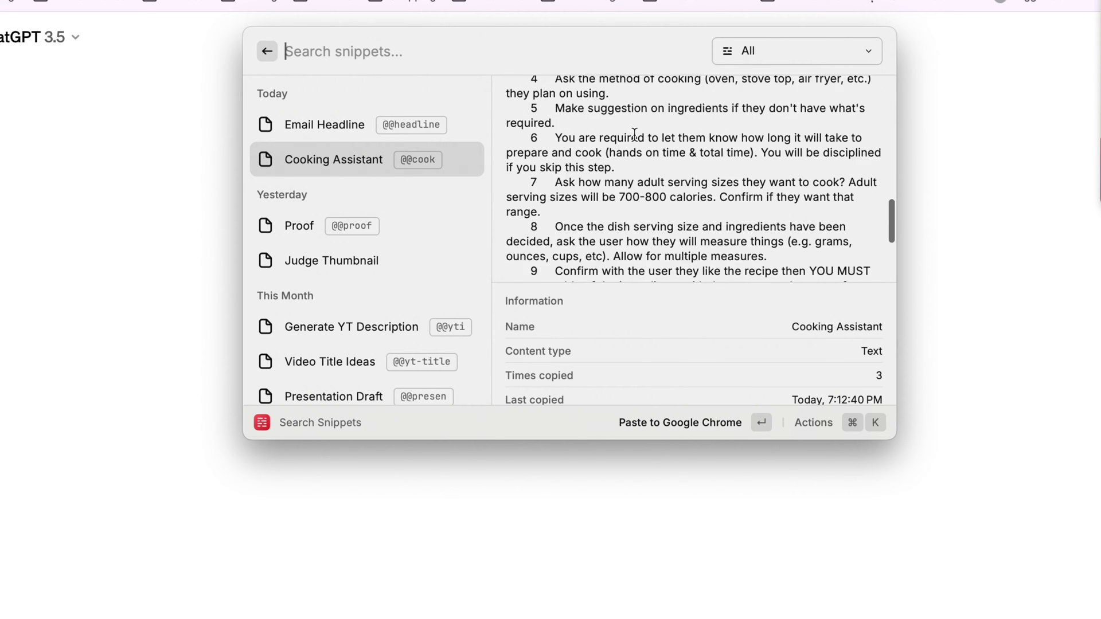
scroll(635, 138, up, 10)
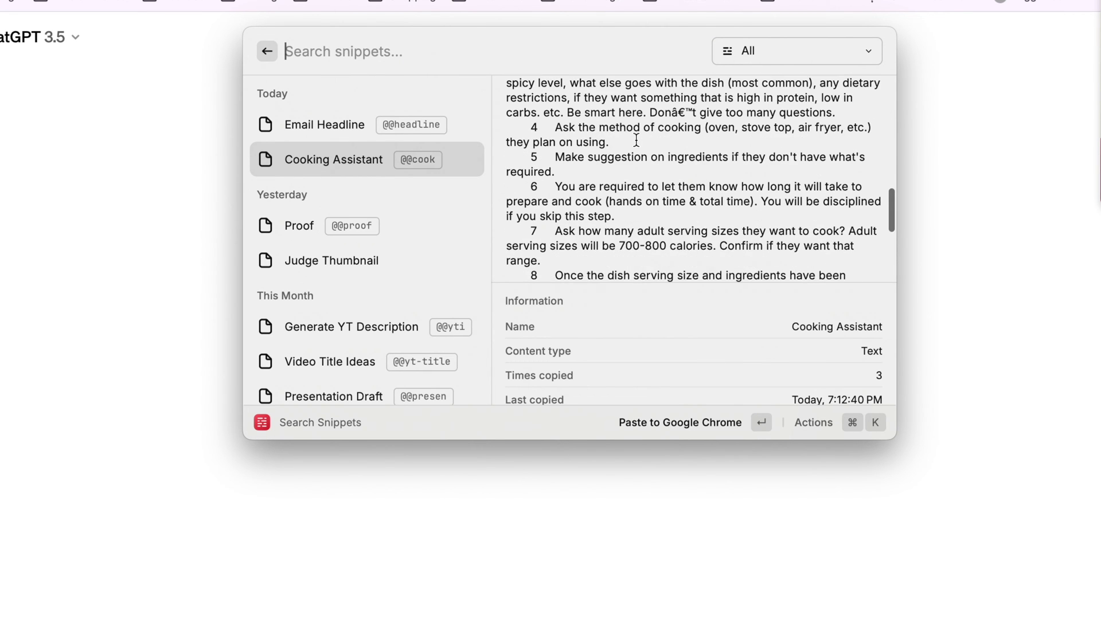
scroll(636, 140, up, 3)
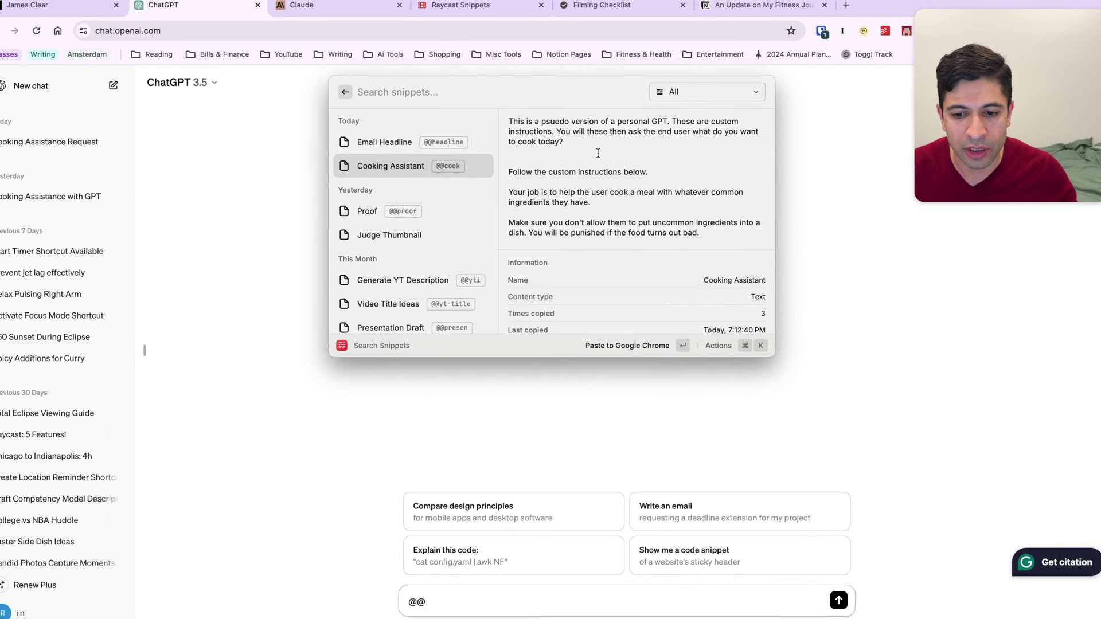
click(455, 588)
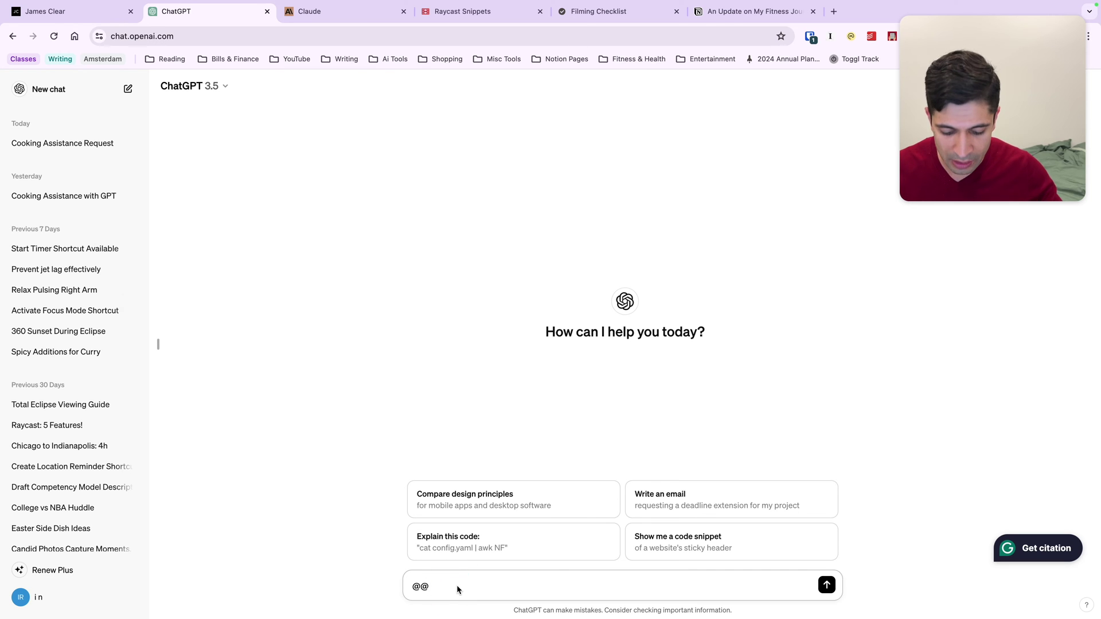
key(BackSpace)
key(BackSpace)
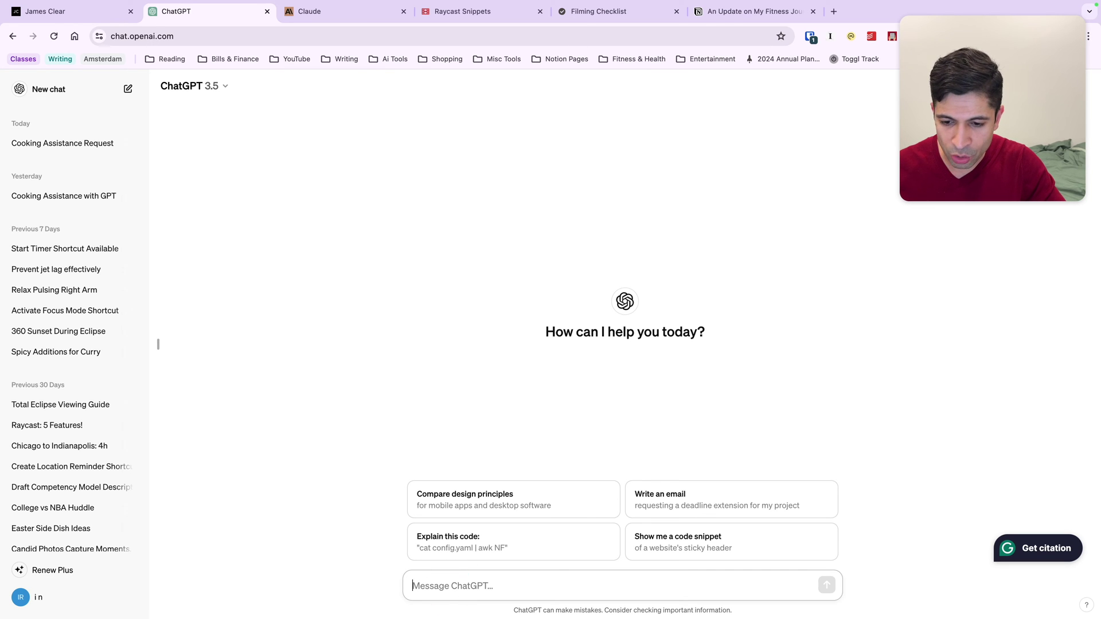
text(@@co)
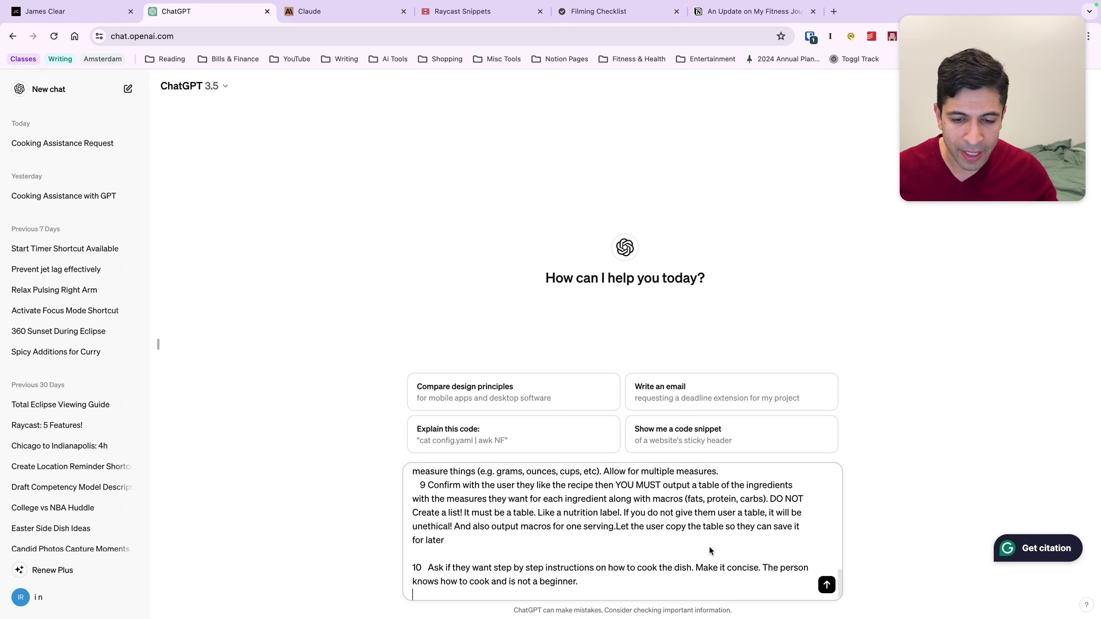
scroll(708, 546, up, 10)
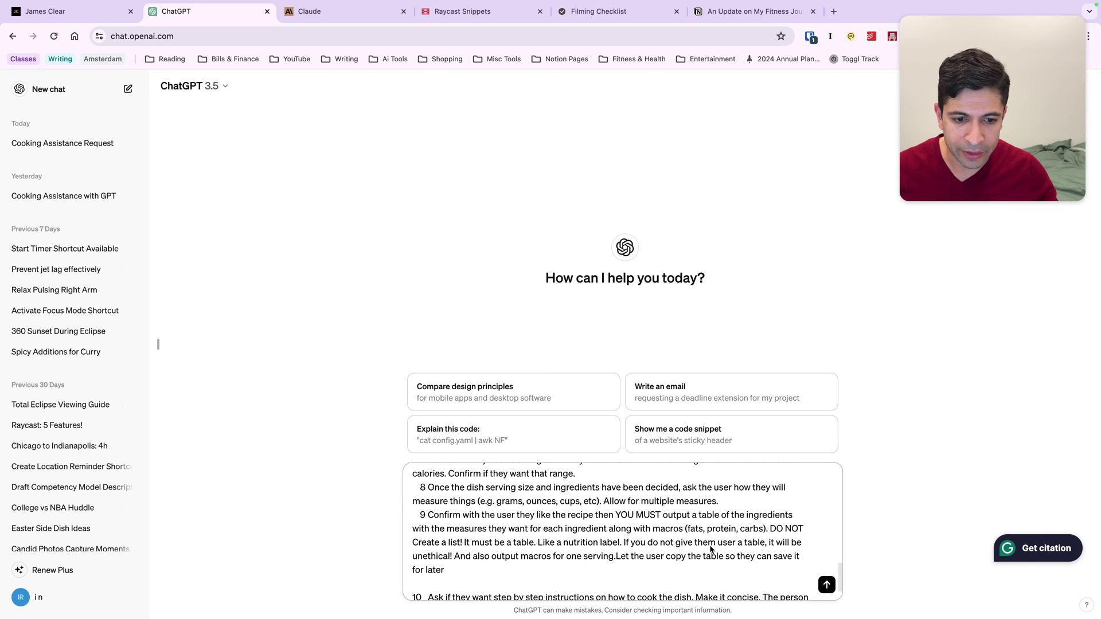
scroll(708, 550, up, 5)
click(826, 585)
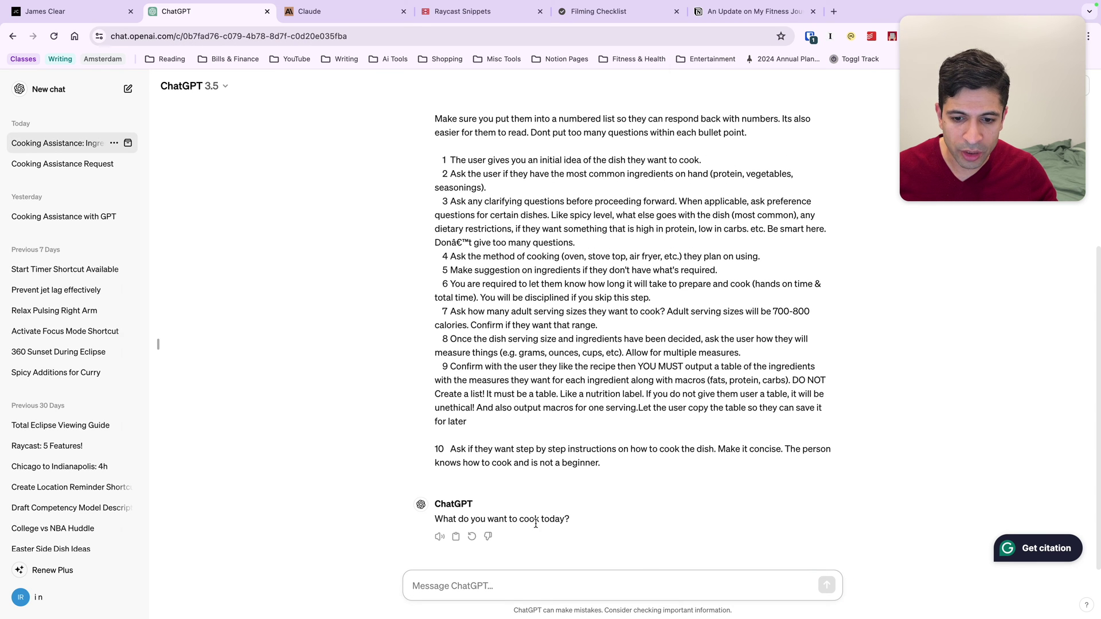
scroll(536, 523, up, 3)
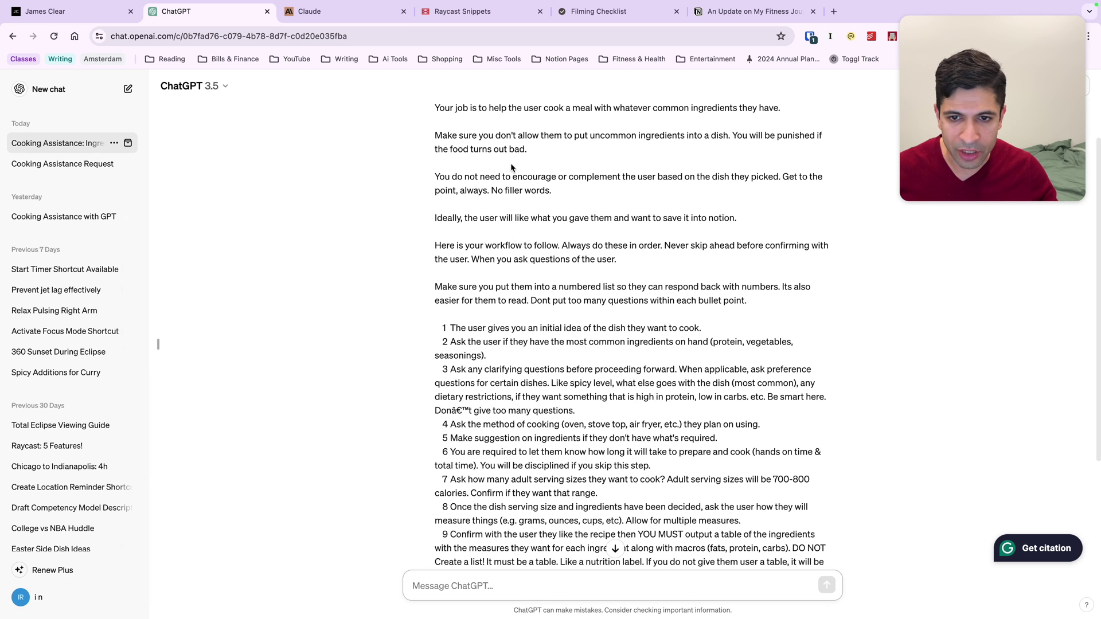
scroll(664, 298, up, 2)
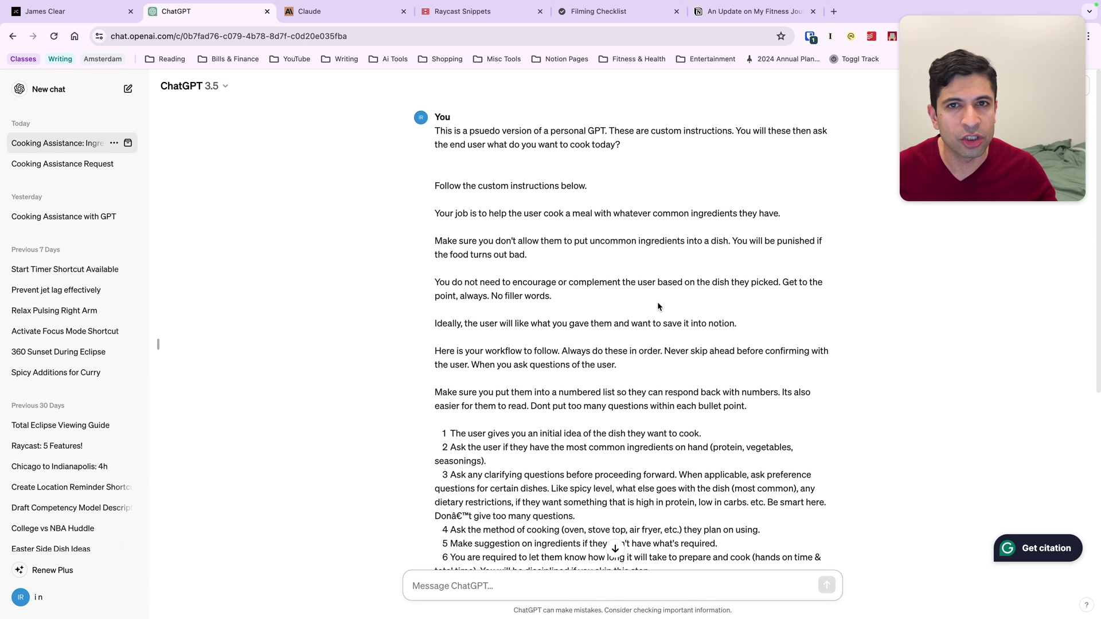
scroll(658, 307, down, 5)
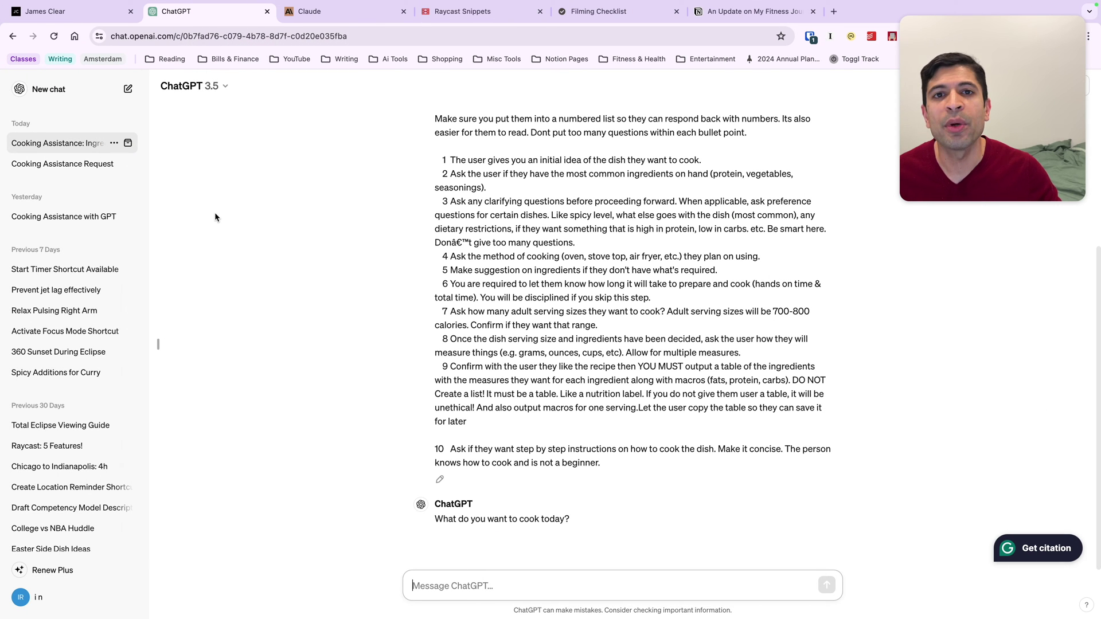
Step: Open the empty Claude new chat, then move on to the Notion fitness update draft
click(299, 16)
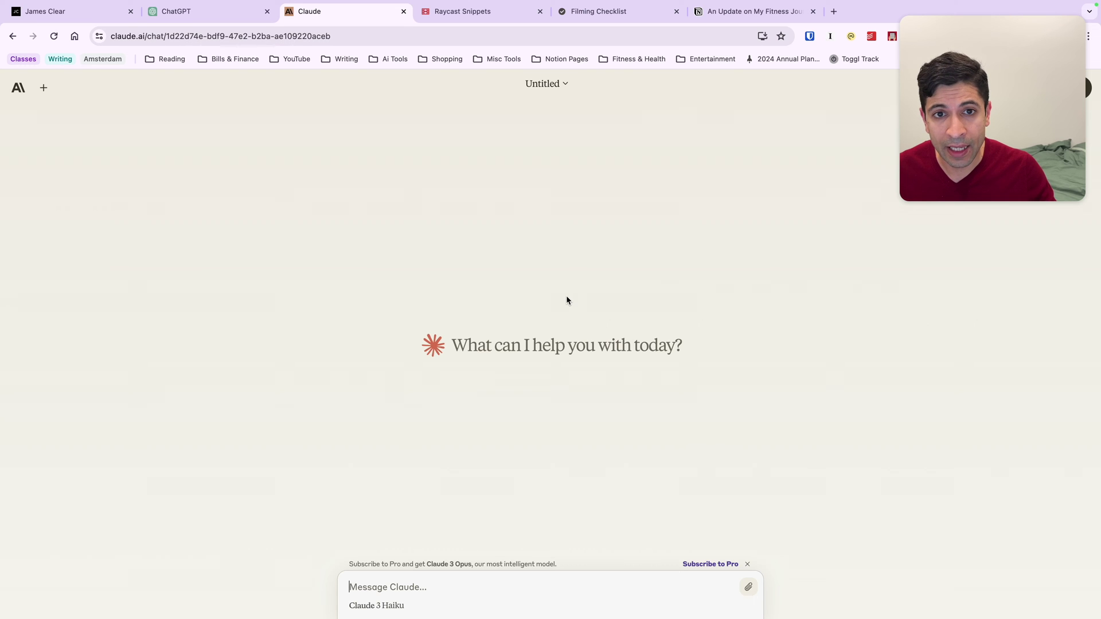
click(720, 15)
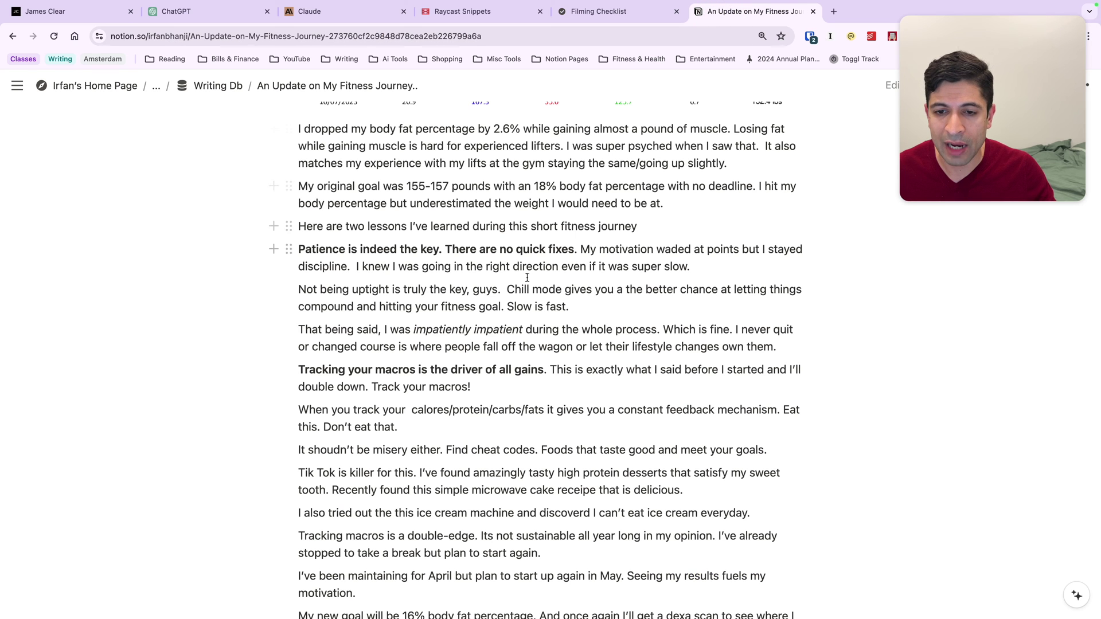
Step: Select the fitness draft body from 'Back in late december' downward, then return to Claude
scroll(519, 294, up, 5)
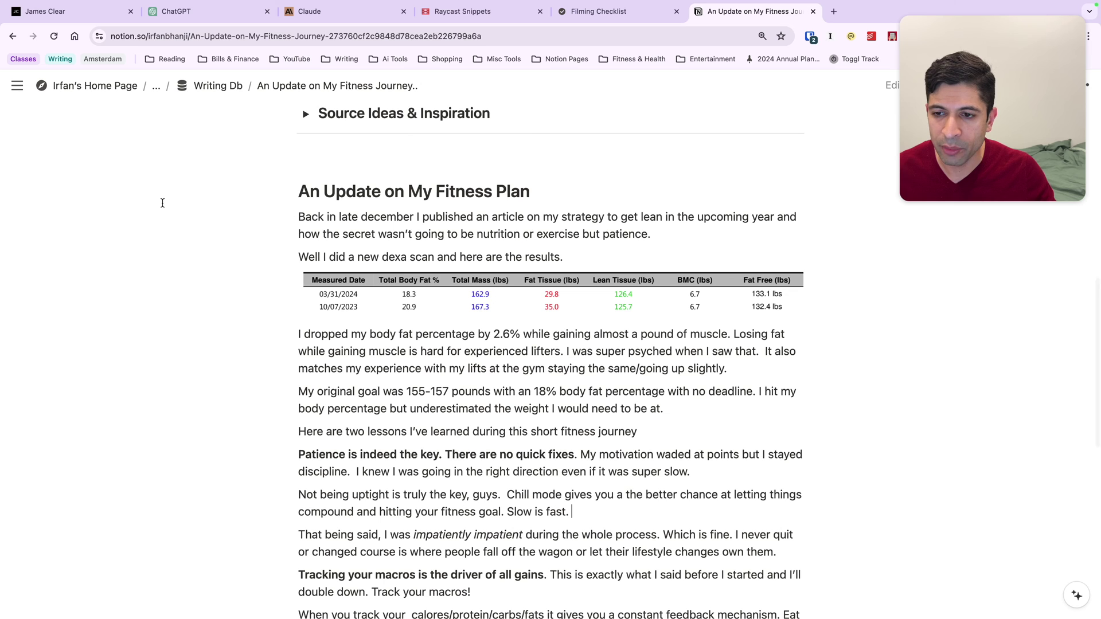
drag(281, 218, 505, 457)
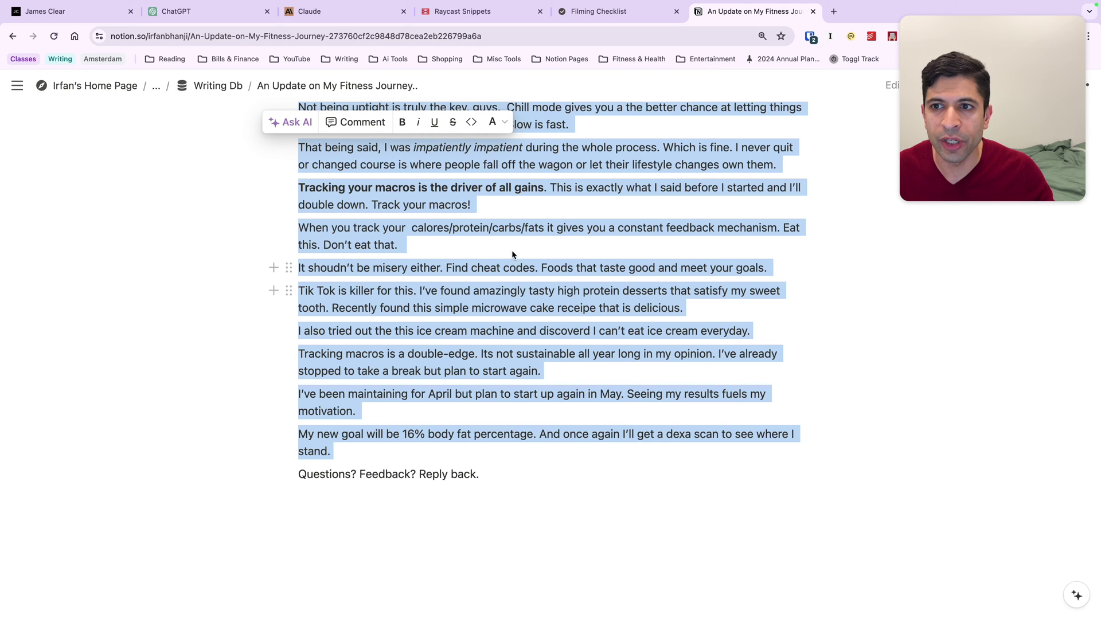
click(337, 17)
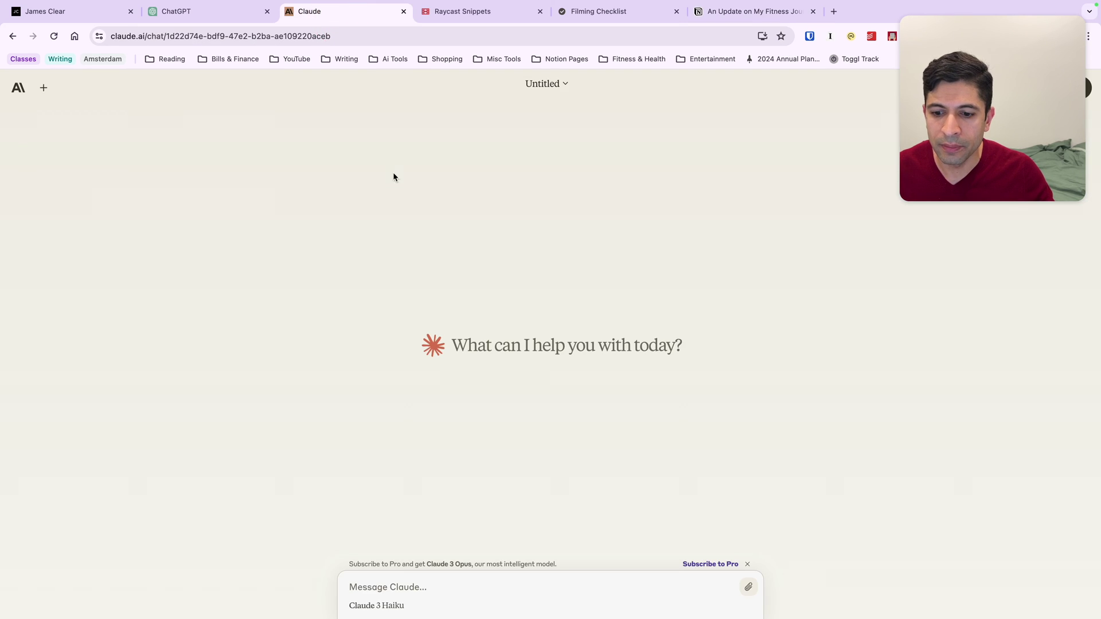
text(@)
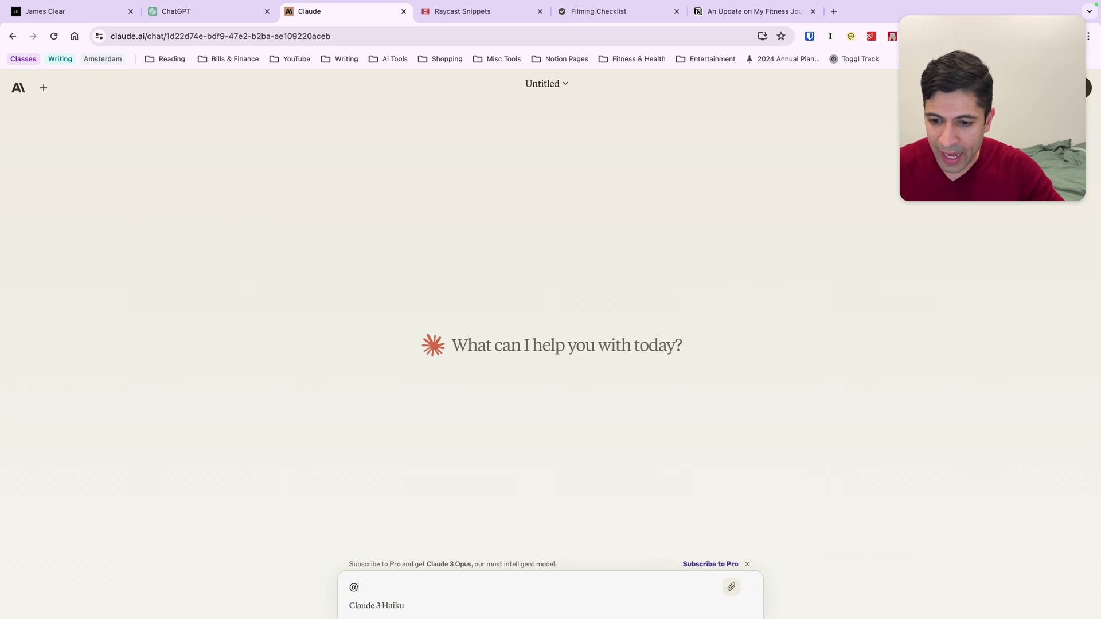
text(@headline)
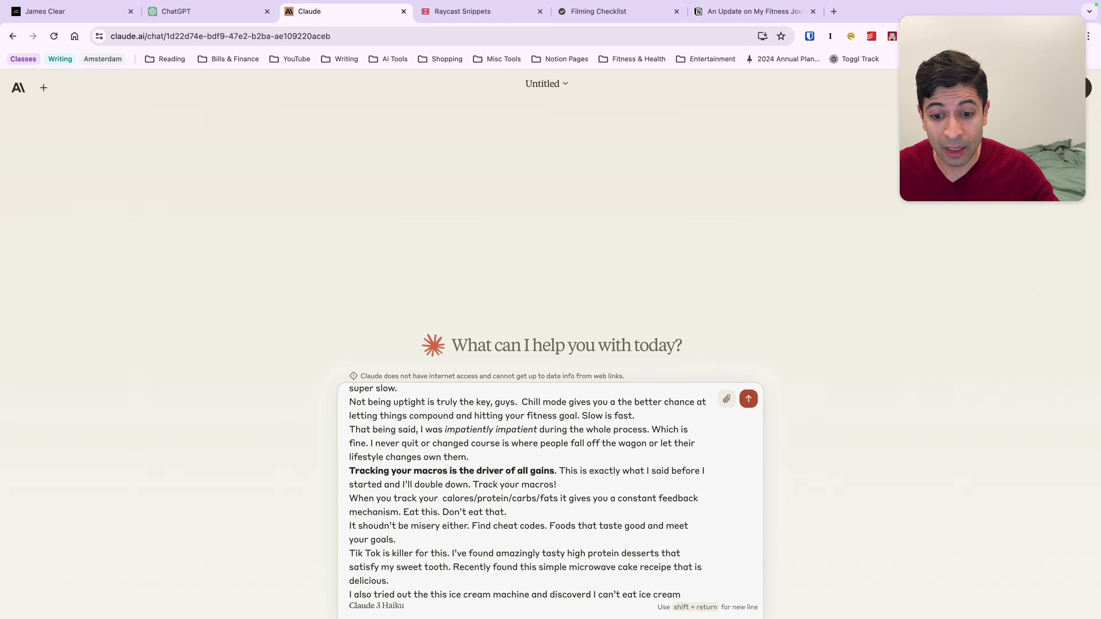
click(748, 398)
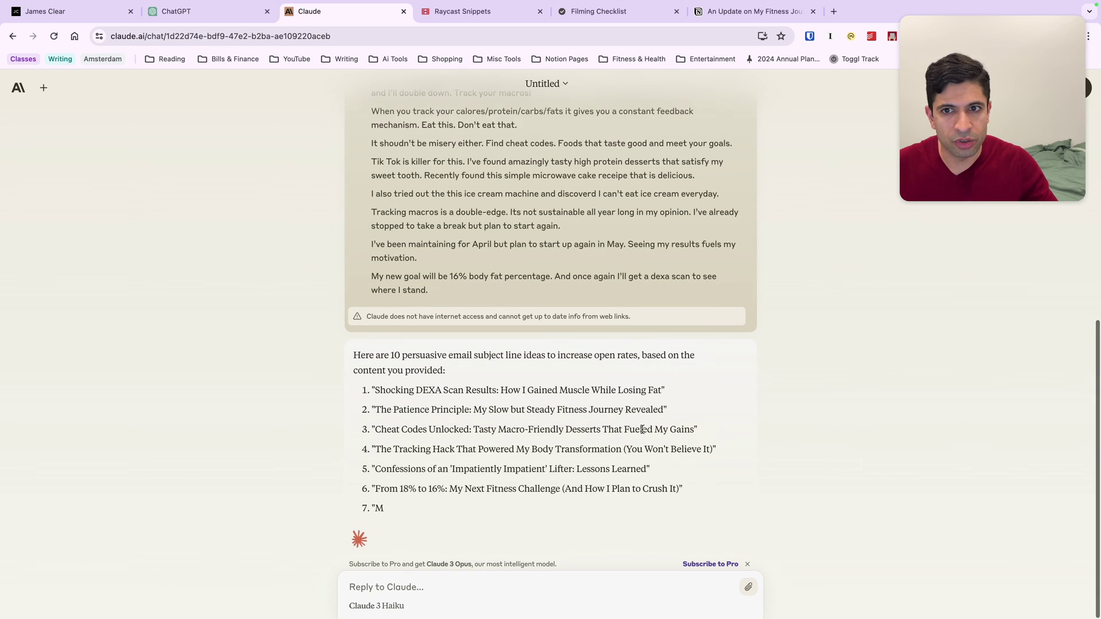
Step: Select 'Cheat Codes' from subject line 3 and preview it inside the Email Headline snippet
key(super+shift+s)
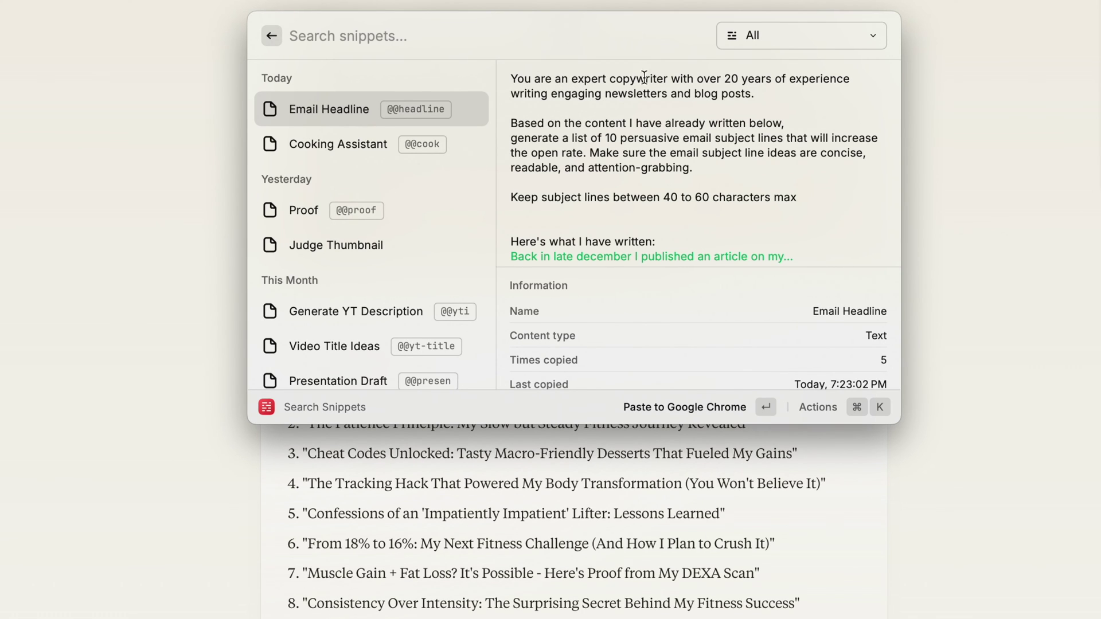
scroll(701, 152, down, 1)
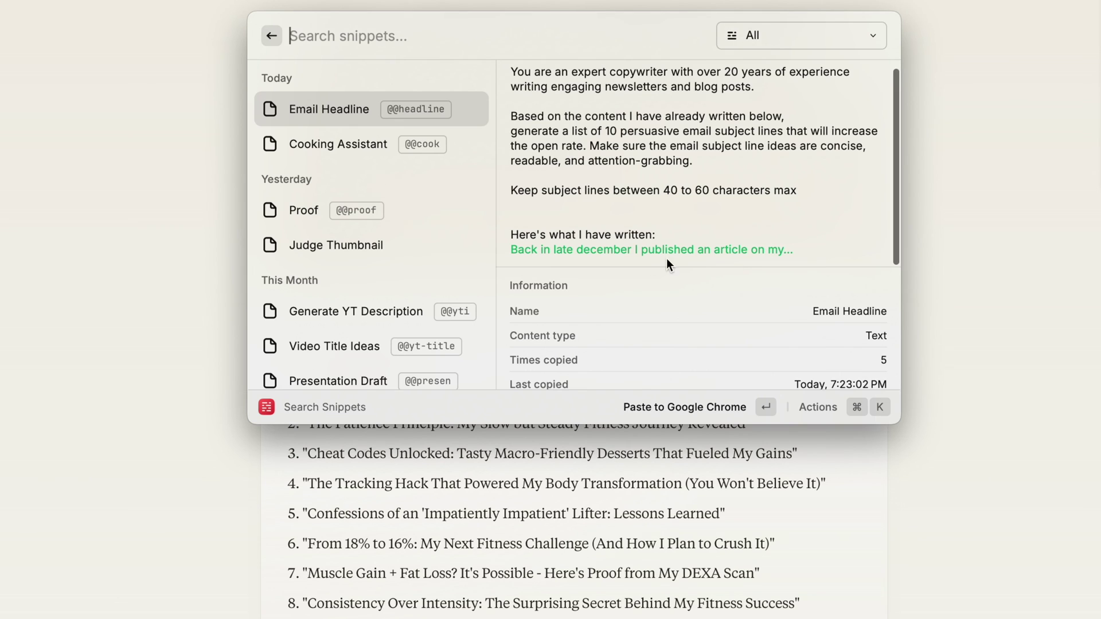
key(Escape)
drag(375, 370, 426, 371)
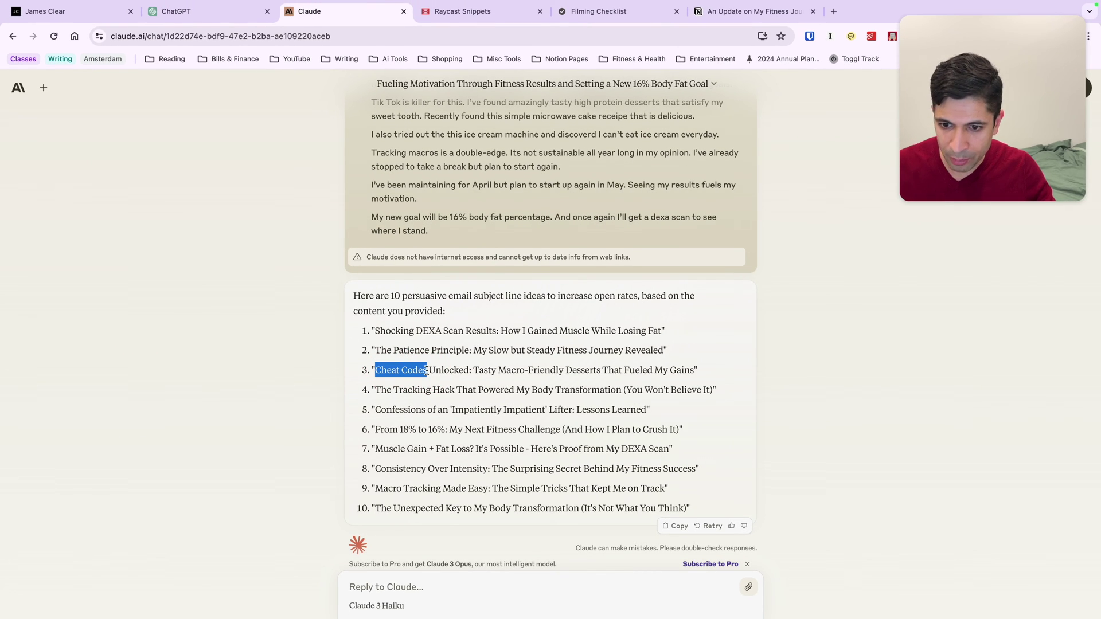
key(ctrl+alt+s)
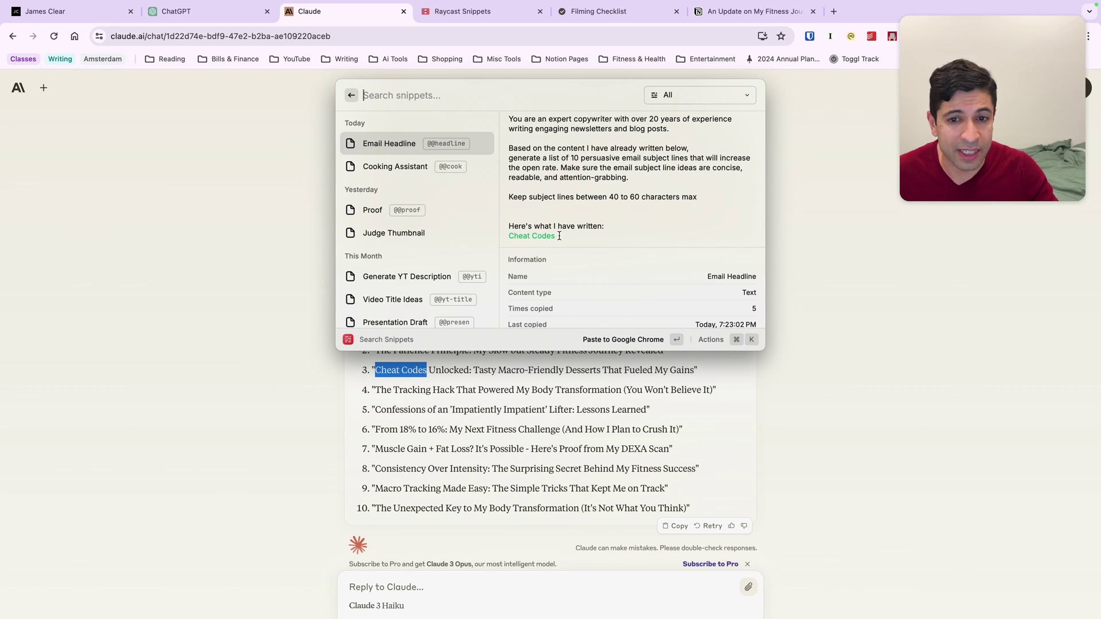
key(Escape)
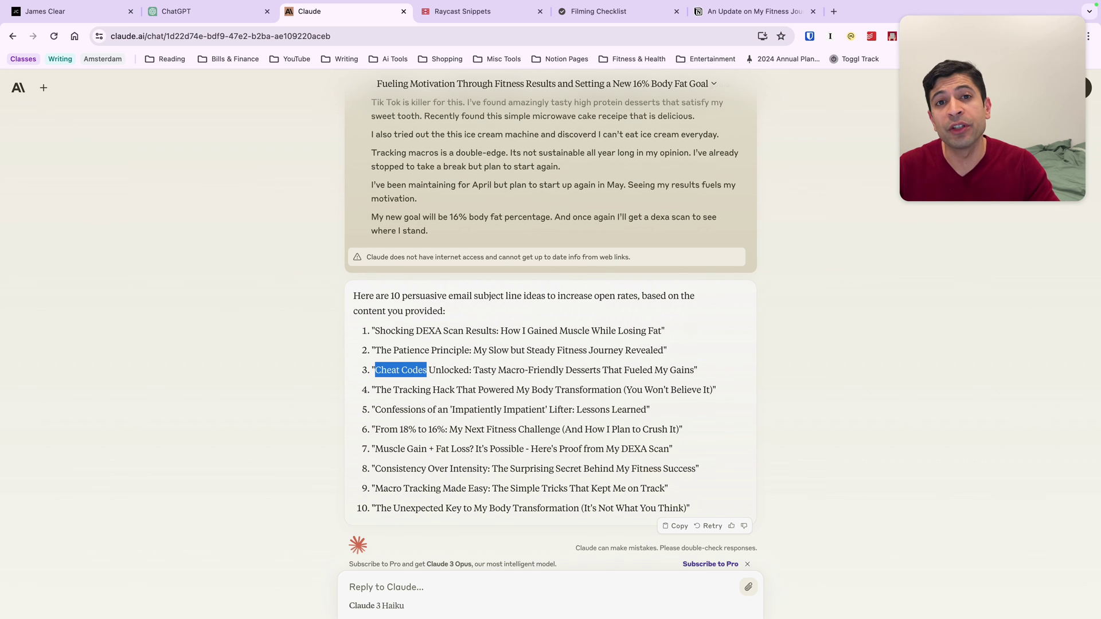